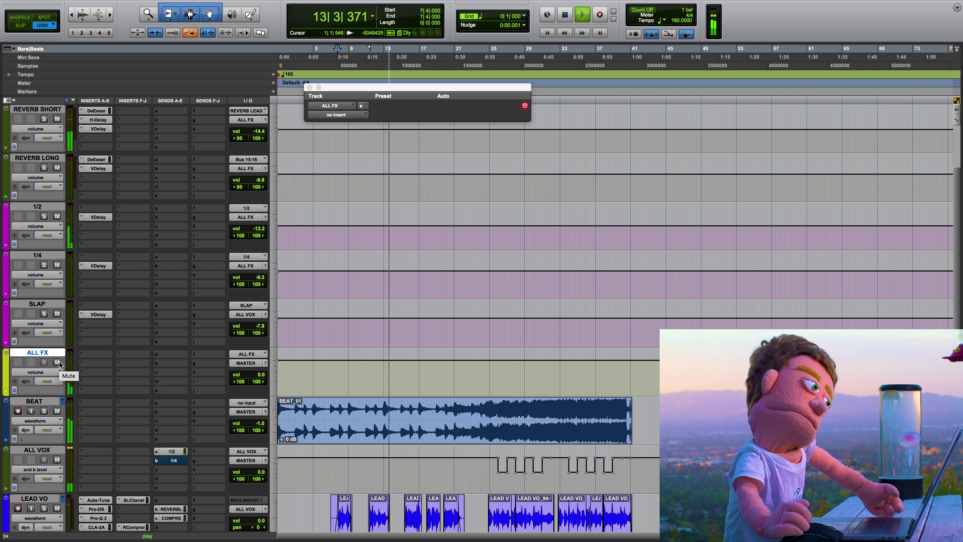
Stop playback and insert the CenterOne (stereo) plug-in on the ALL FX track, moving its window clear of the track inserts.
key("space")
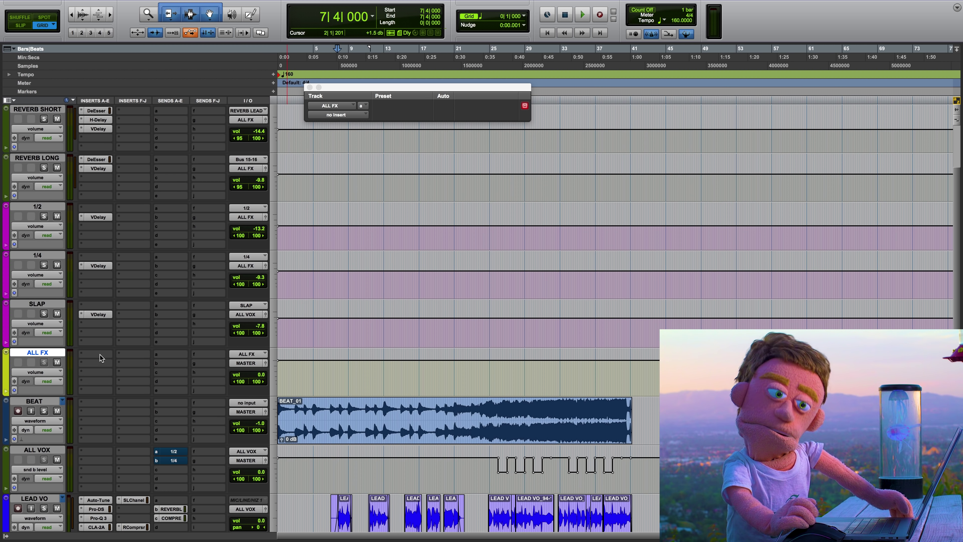
left_click(90, 355)
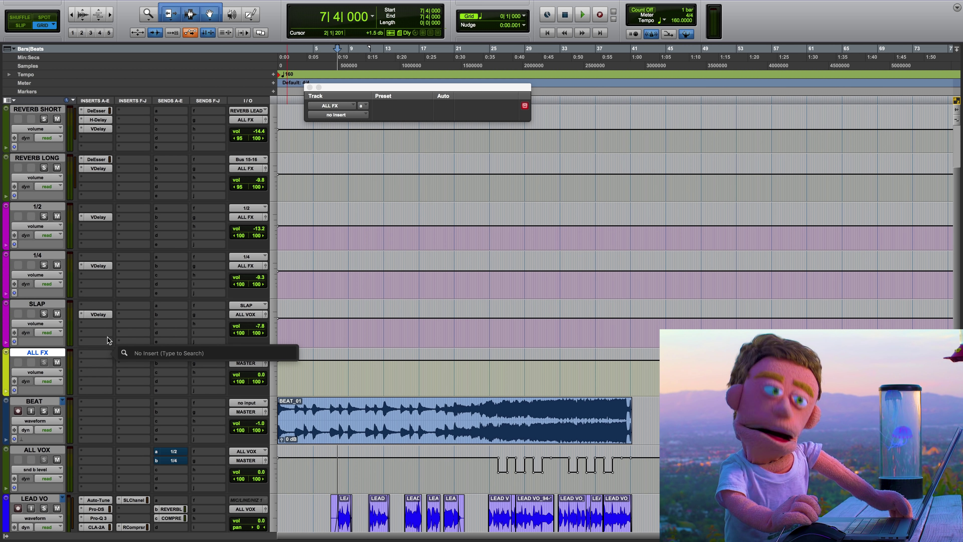
type("center")
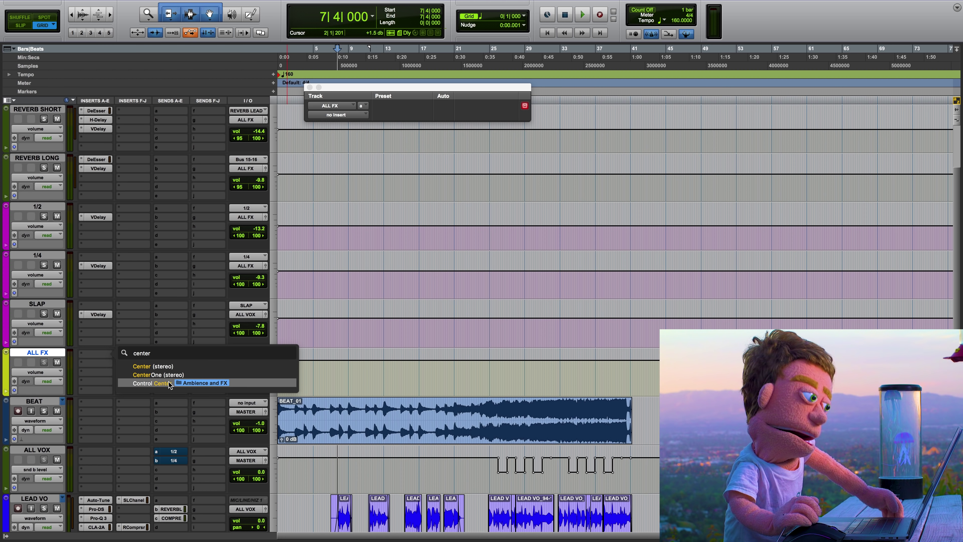
left_click(169, 375)
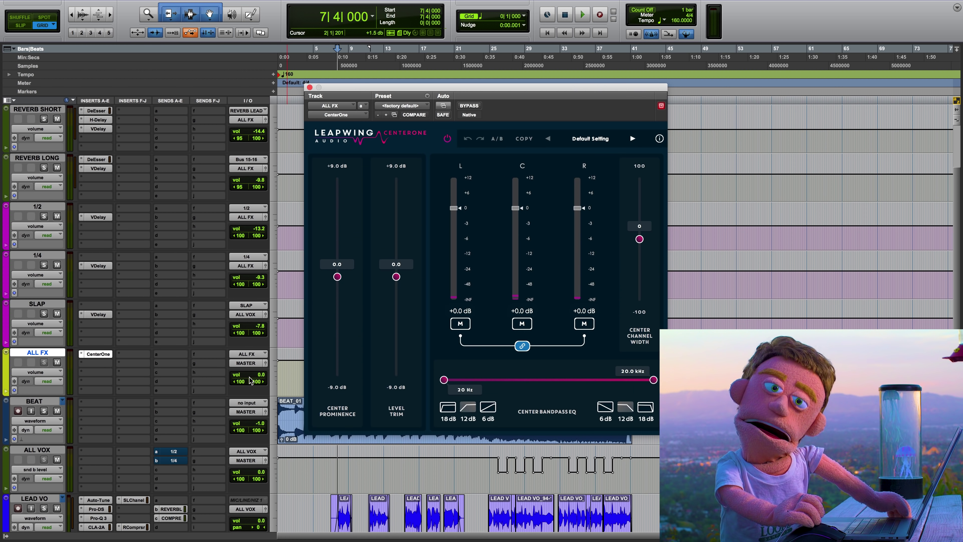
left_click_drag(394, 92, 520, 75)
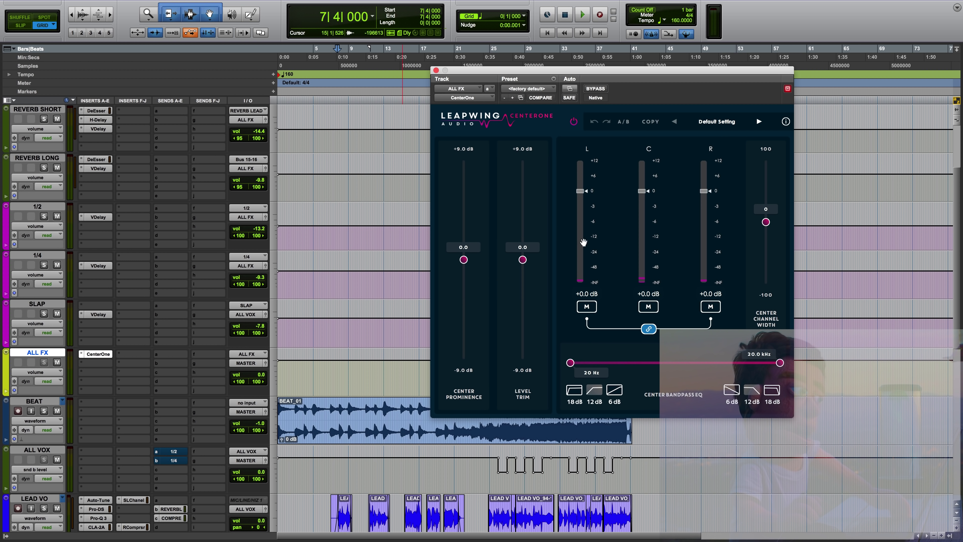
Lower CenterOne's center level to -4.1 dB, raise the linked left and right levels to +5.6 dB, and play the session.
left_click_drag(641, 192, 644, 198)
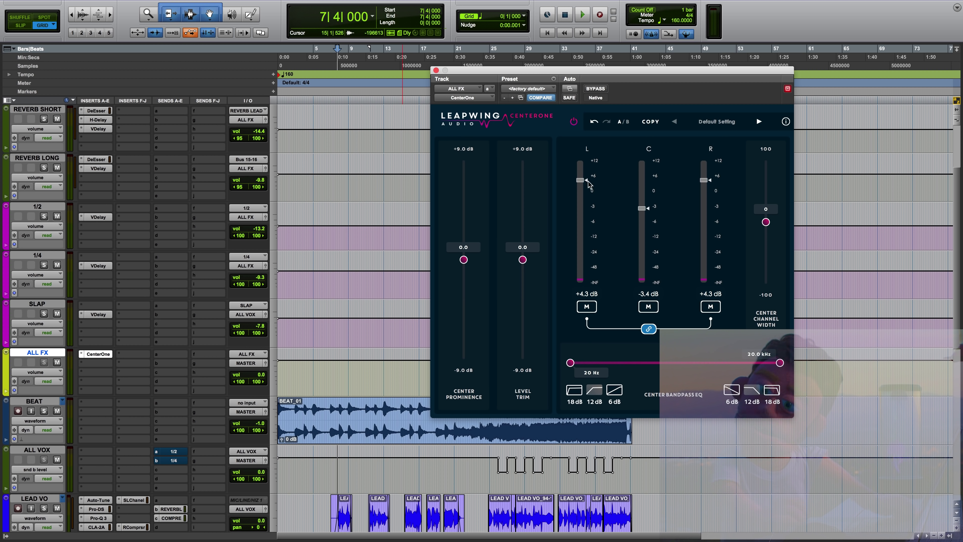
mouse_move(643, 212)
left_mouse_down()
mouse_move(643, 196)
mouse_move(645, 215)
left_mouse_up()
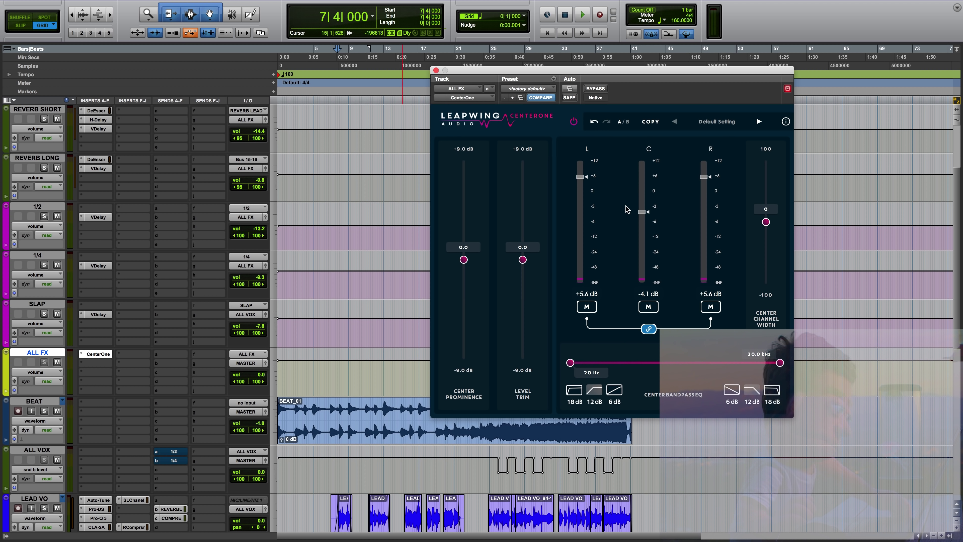
key("space")
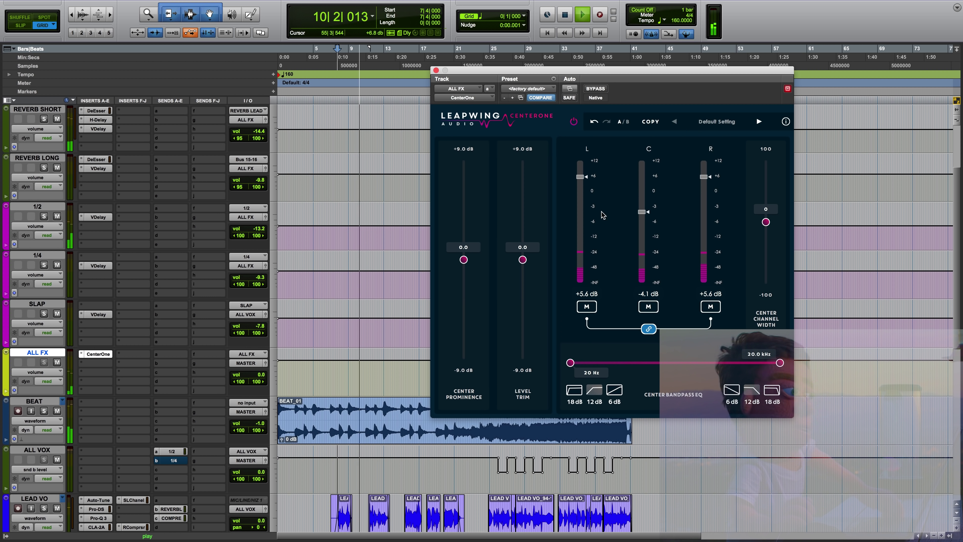
Narrow CenterOne's center bandpass EQ to 248 Hz–11.9 kHz with 18 dB slopes on both sides.
left_click_drag(780, 363, 741, 363)
key("space")
left_click_drag(570, 362, 605, 362)
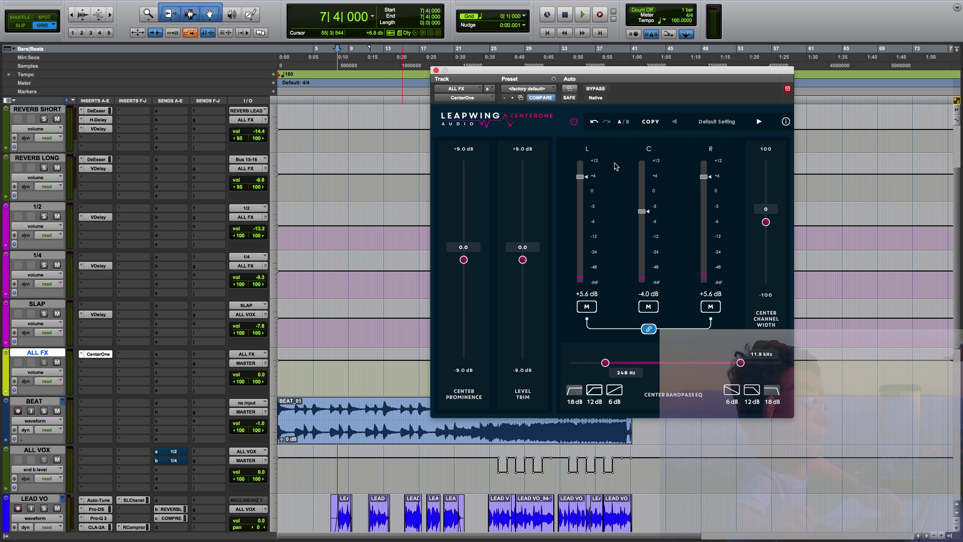
During playback, adjust CenterOne's linked left and right levels to +6.8 dB and its center level to -3.7 dB.
key("space")
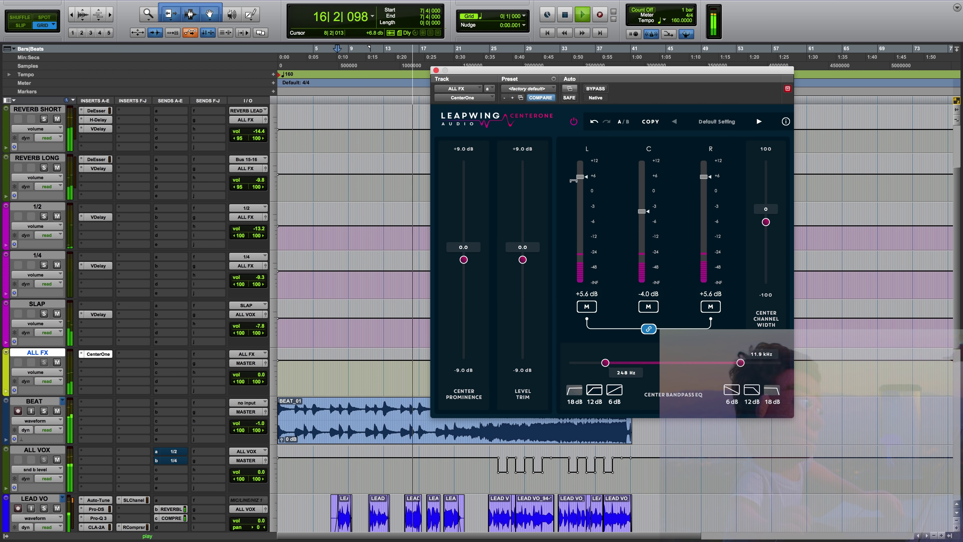
left_click_drag(580, 171, 582, 171)
mouse_move(641, 211)
left_mouse_down()
mouse_move(643, 222)
mouse_move(643, 214)
left_mouse_up()
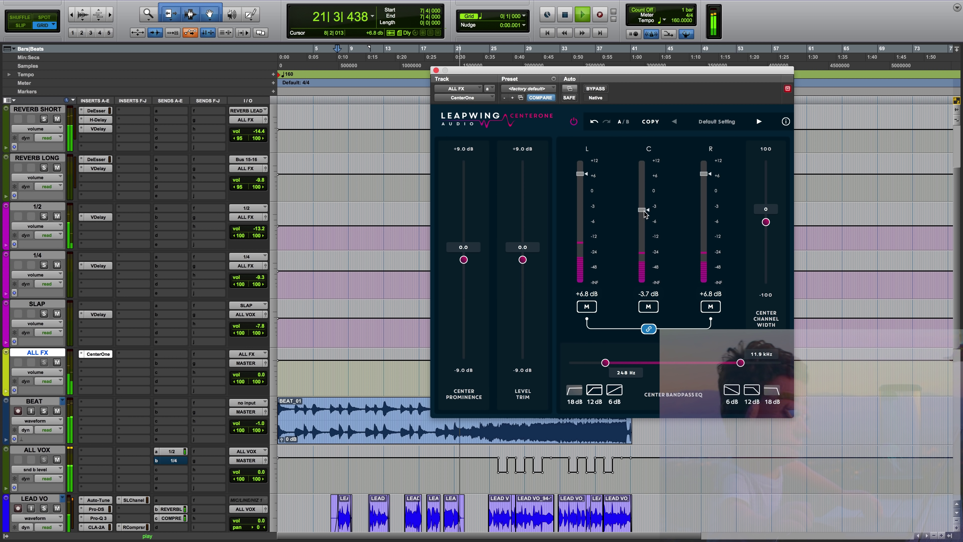
key("space")
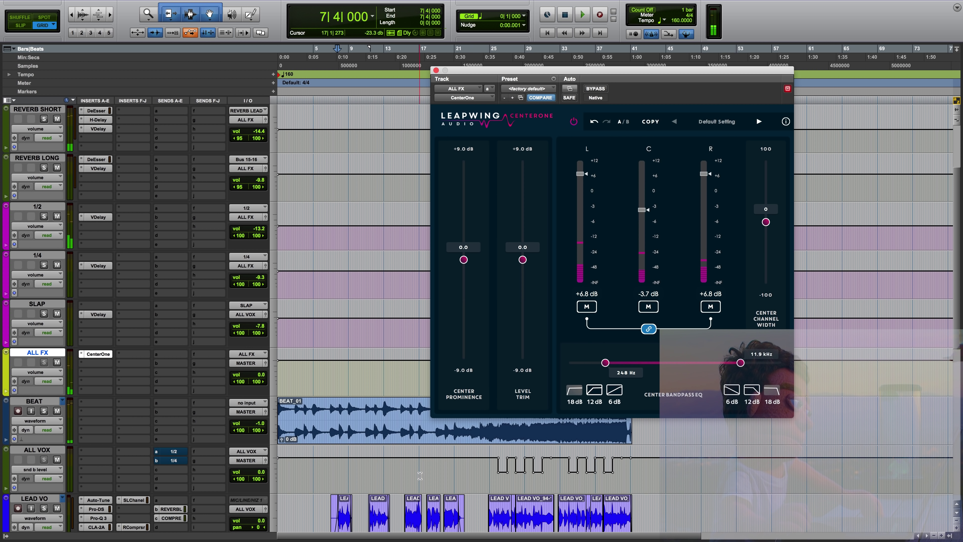
Play from bar 17 and toggle CenterOne's bypass on ALL FX to compare the widened effects with the original.
left_click(419, 472)
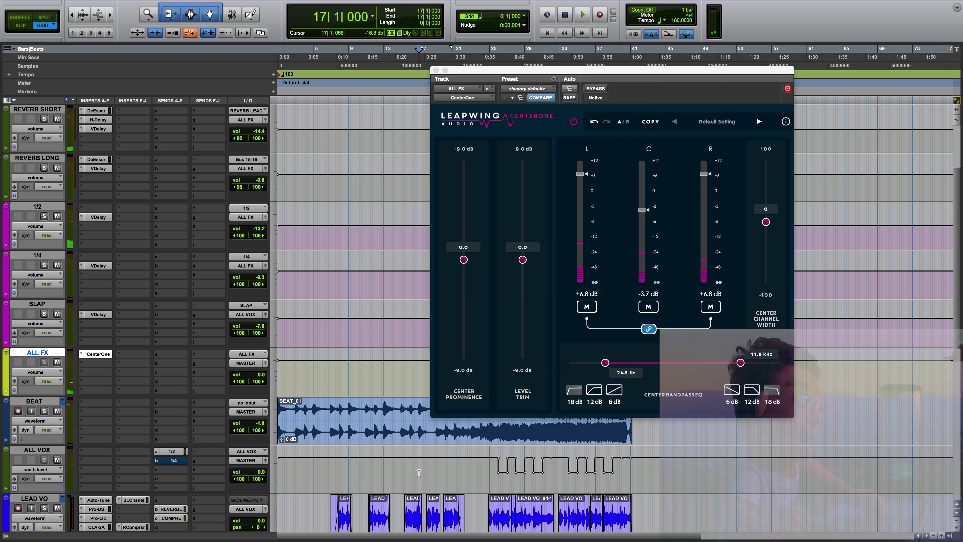
left_click(108, 356, "super")
key("space")
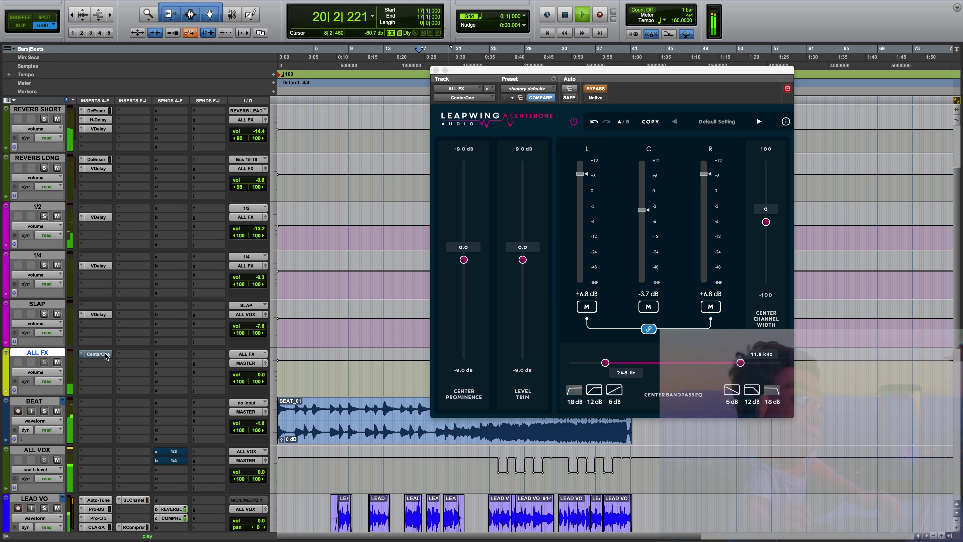
left_click(107, 356, "super")
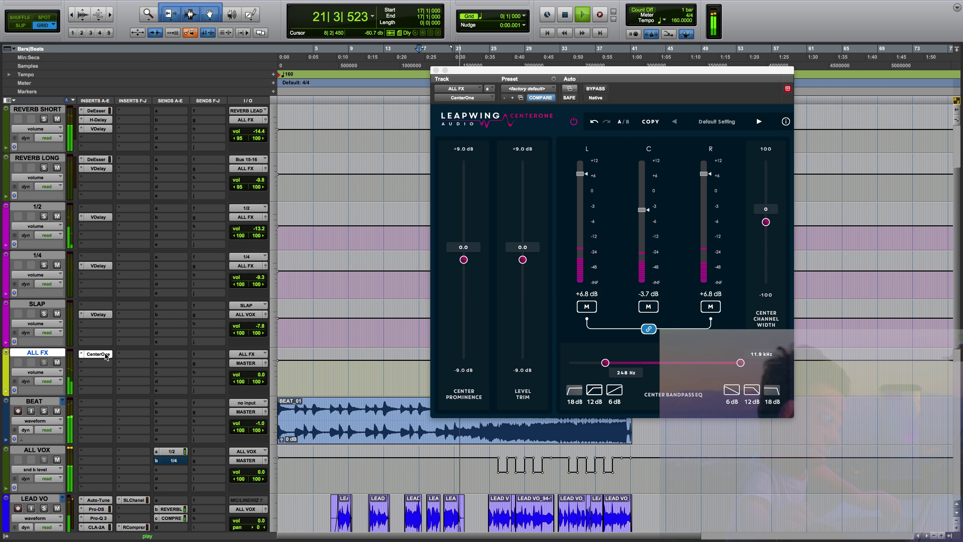
key("space")
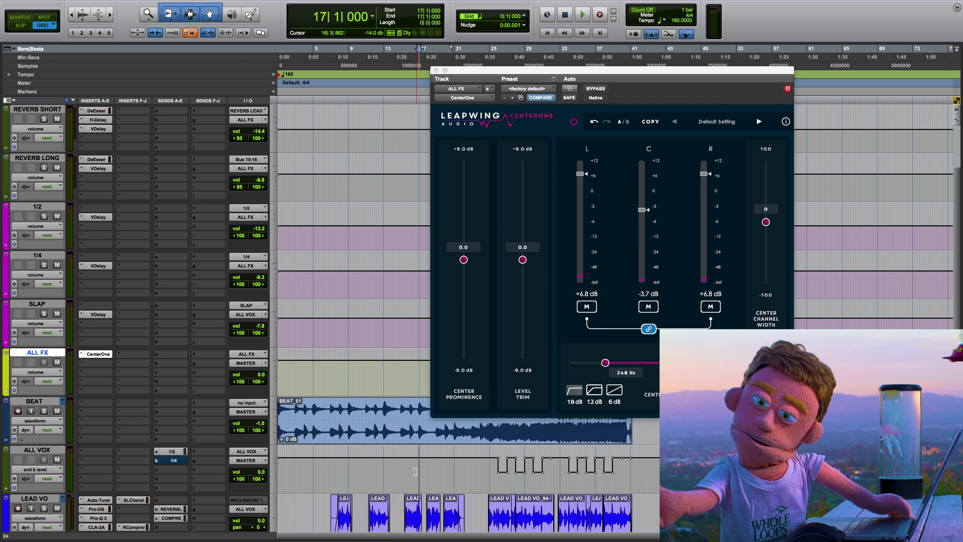
key("space")
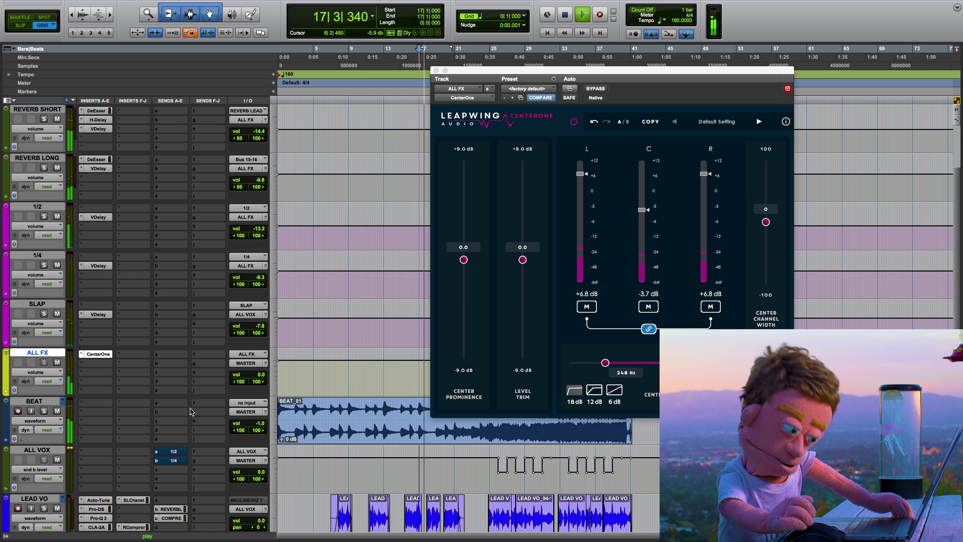
left_click(103, 355, "super")
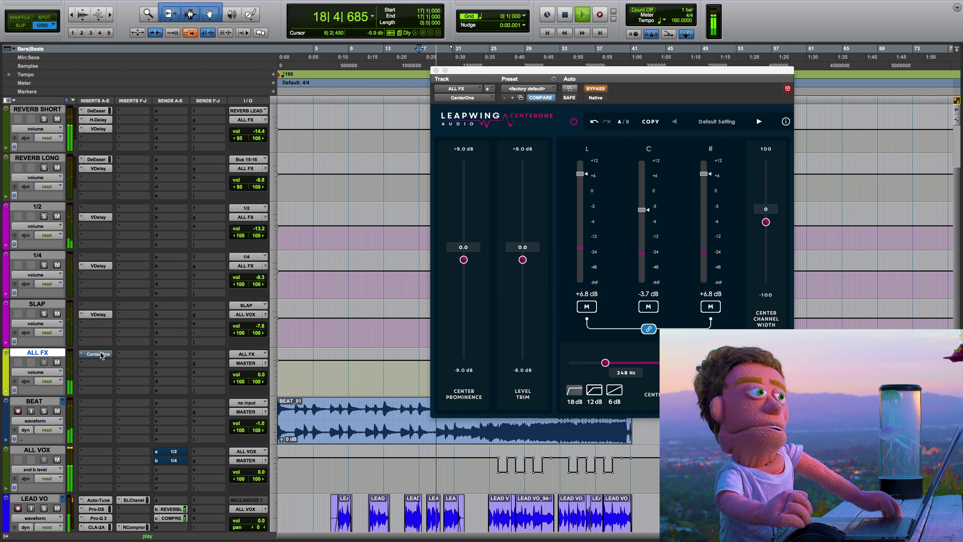
left_click(100, 355, "super")
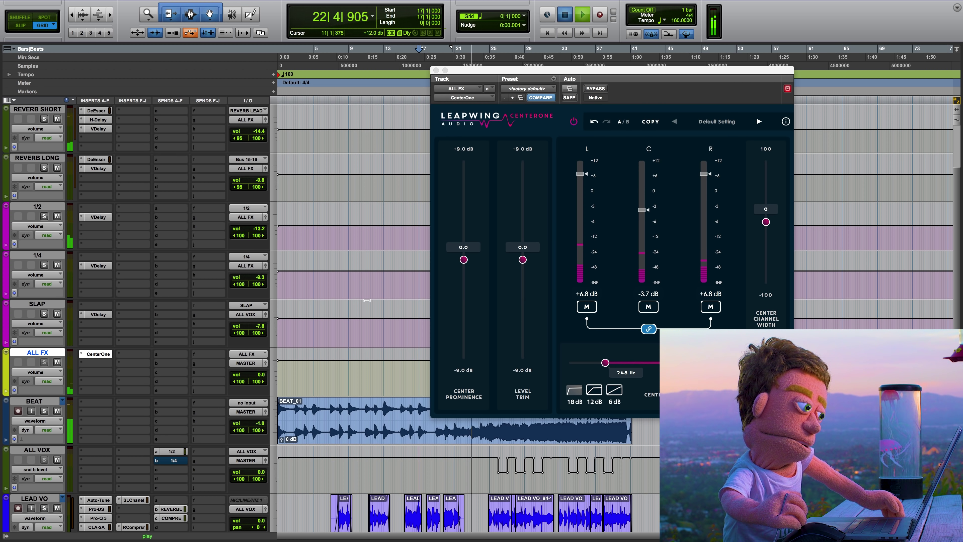
Stop playback, lower the center bandpass EQ's low cutoff to 29 Hz, and close the CenterOne window.
key("space")
left_click_drag(606, 362, 580, 368)
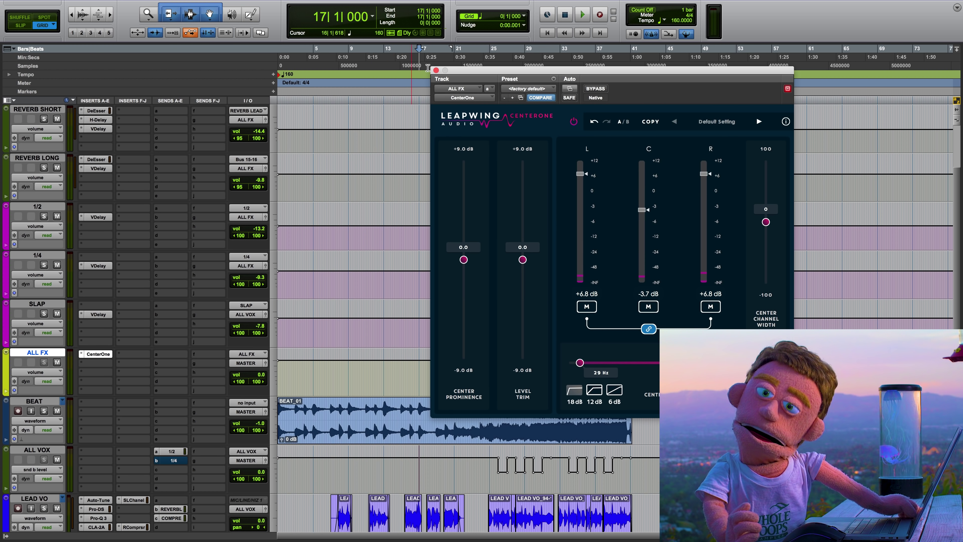
left_click(436, 72)
Insert the RC-20 Retro Color (stereo) plug-in in the first insert slot of the BEAT track.
scroll(324, 394, "up", 1)
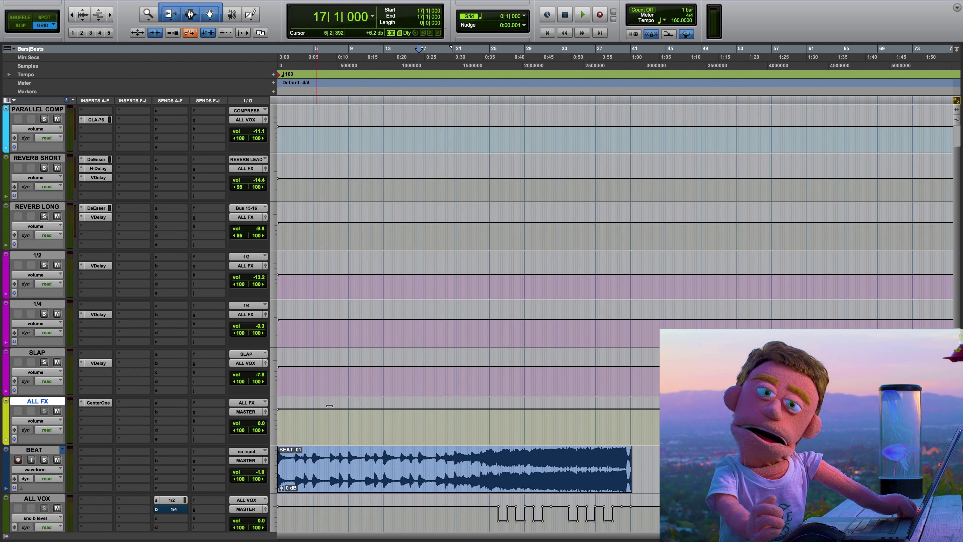
scroll(329, 406, "down", 4)
left_click(329, 293)
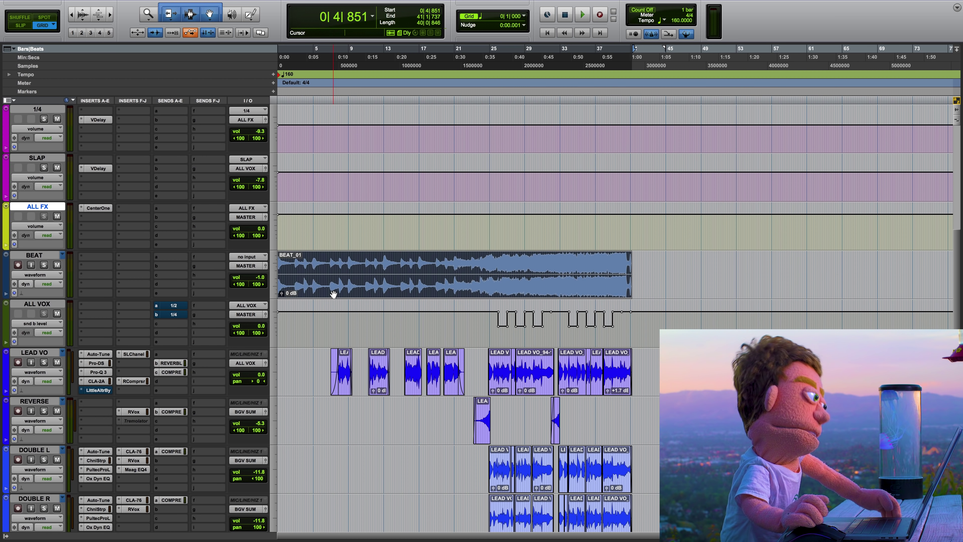
left_click(91, 262)
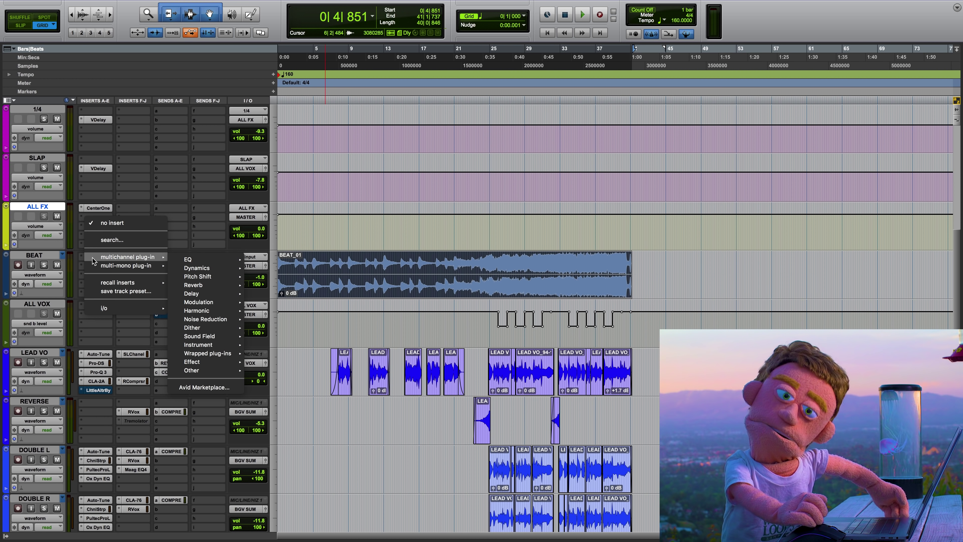
type("rc")
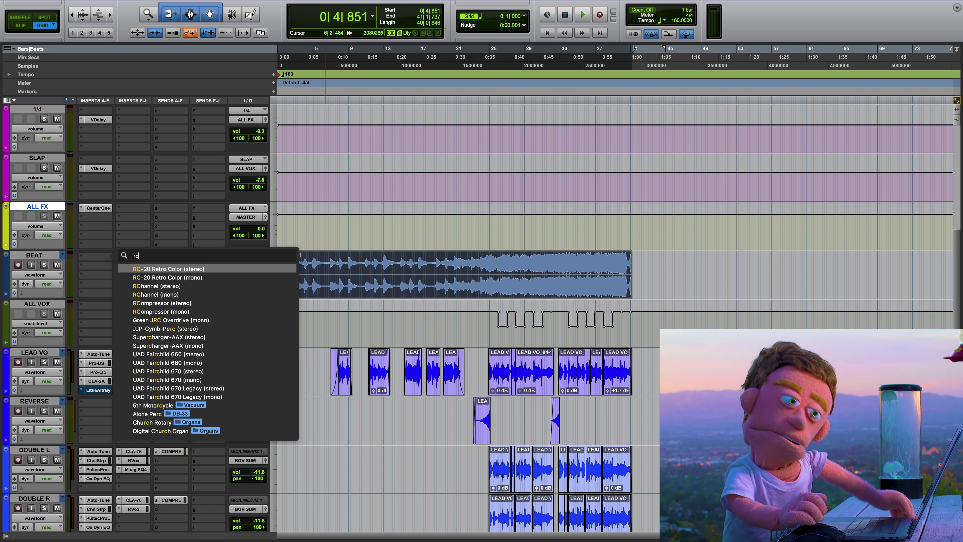
key("Escape")
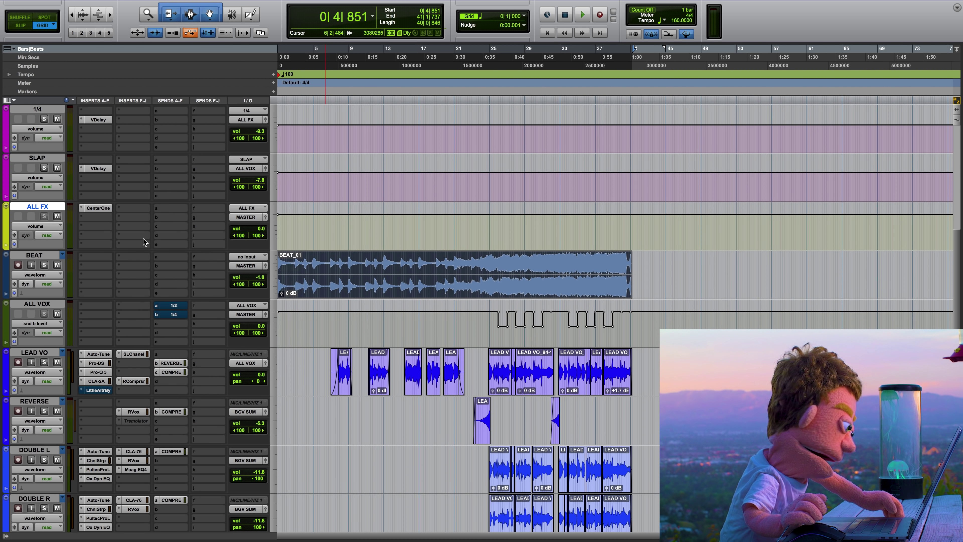
Turn off the Noise, Distort and Magnetic modules in RC-20 so that only Wobble is active.
left_click(317, 268)
left_click(446, 305)
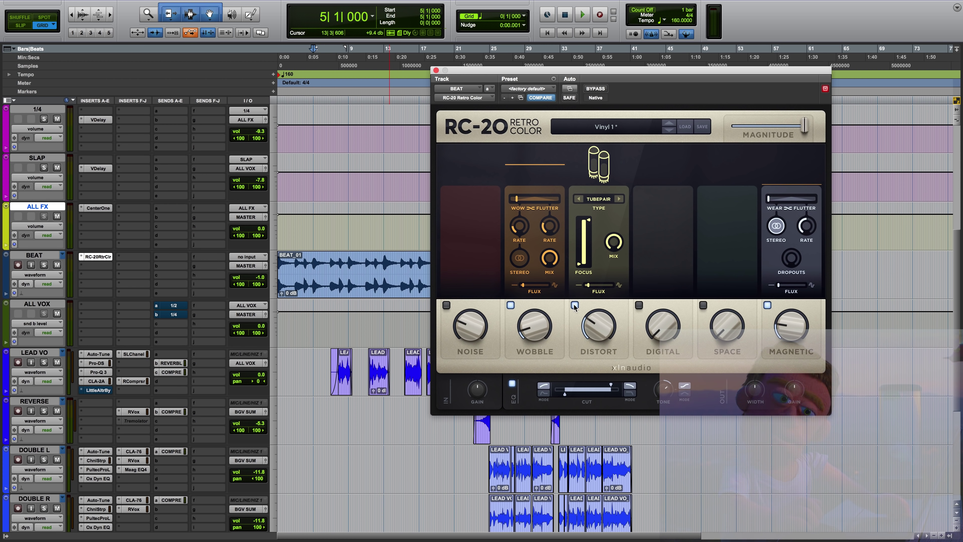
left_click(575, 305)
left_click(766, 306)
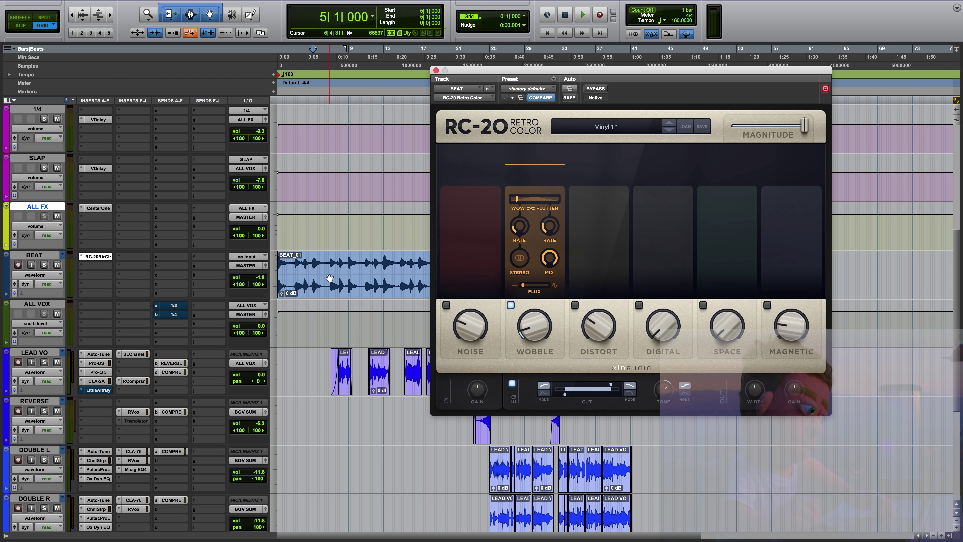
Play the session from bar 7 and enable the stereo option in RC-20's Wobble module while listening.
left_click(345, 267)
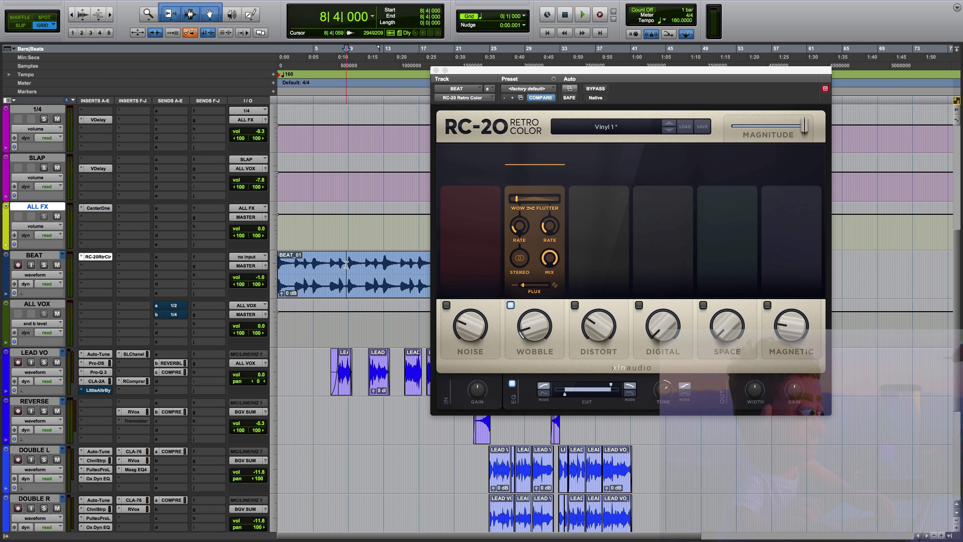
key("space")
left_click(526, 259)
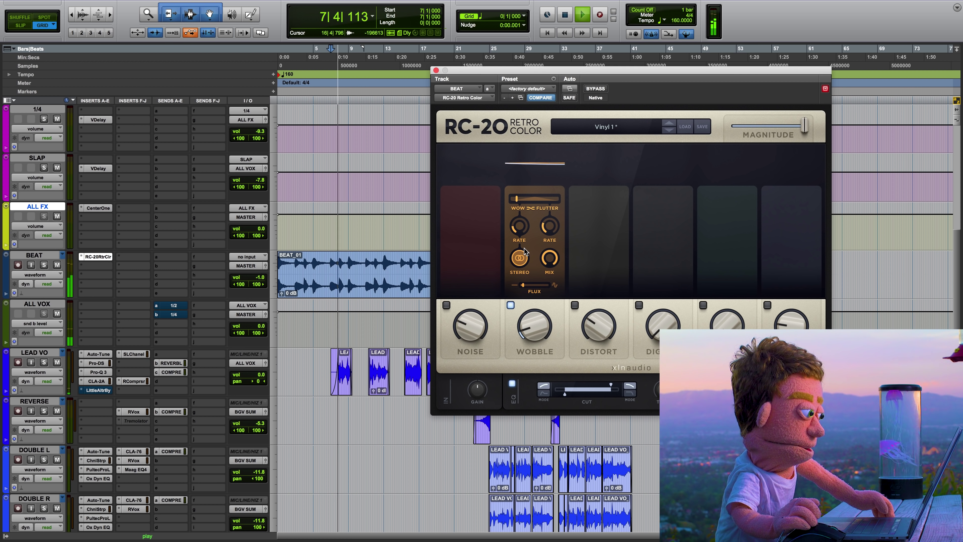
mouse_move(538, 321)
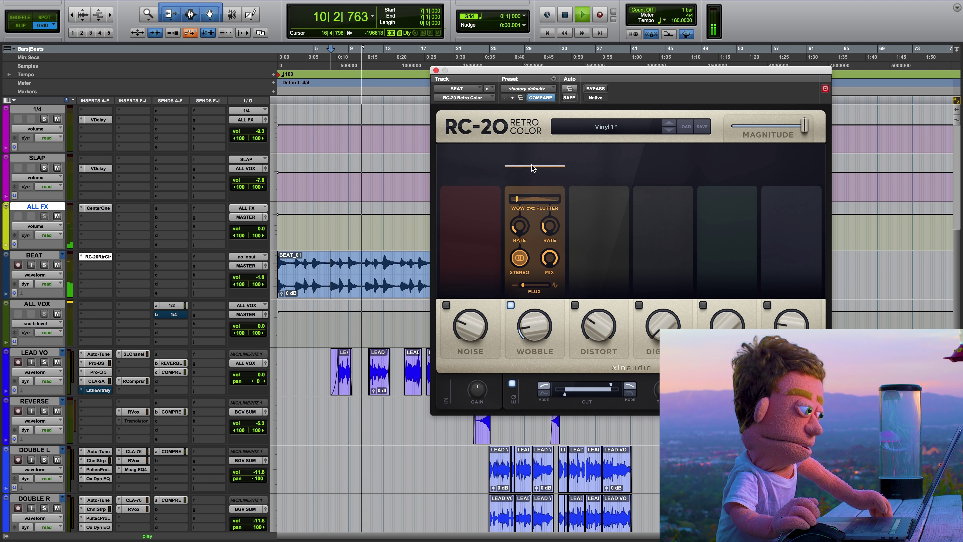
key("space")
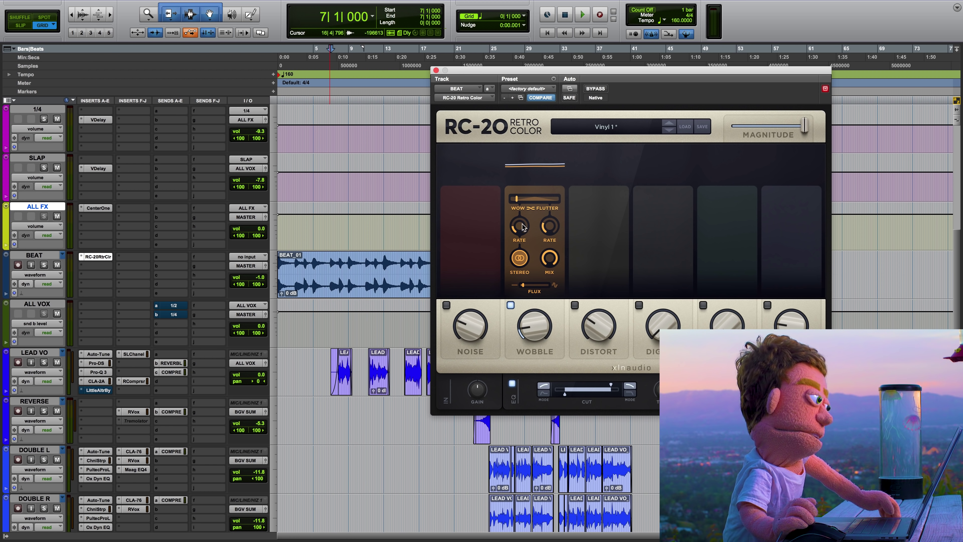
Compare Wobble's stereo option off and on during playback, leave it on, and set the Wobble amount to 18 %.
key("space")
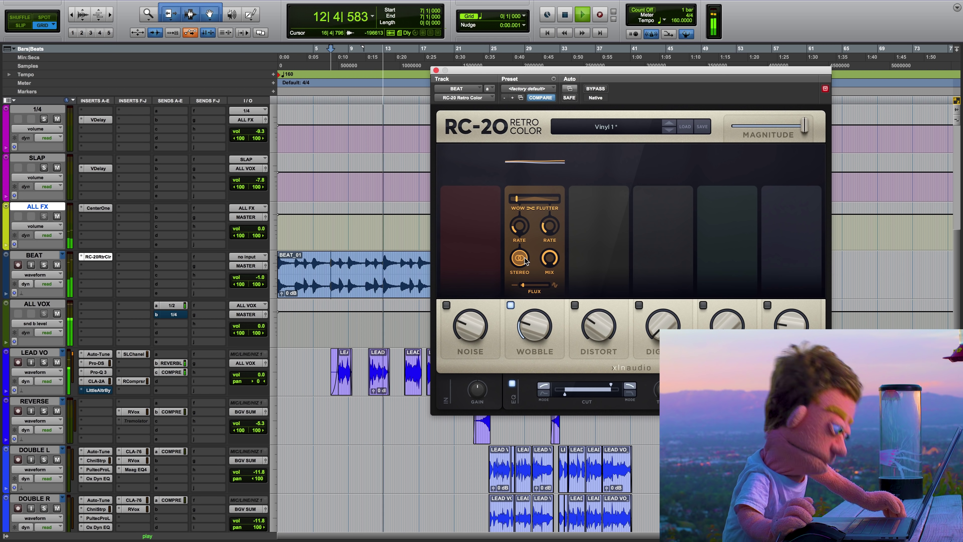
key("space")
key("space")
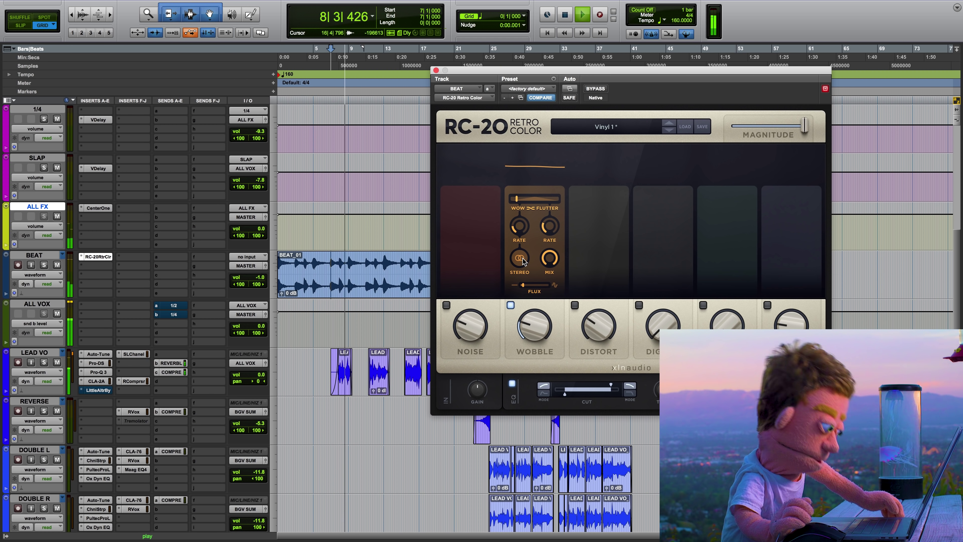
key("space")
key("space")
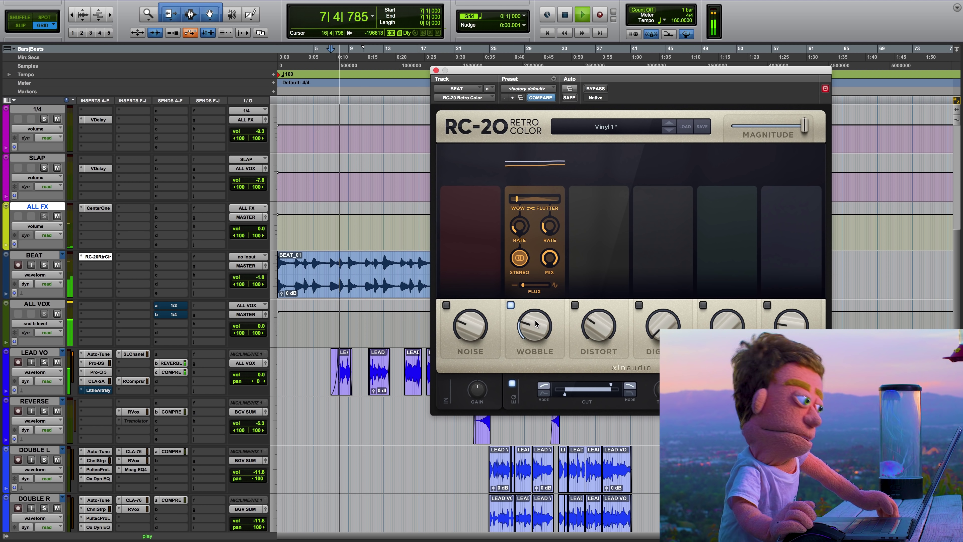
scroll(538, 326, "down", 3)
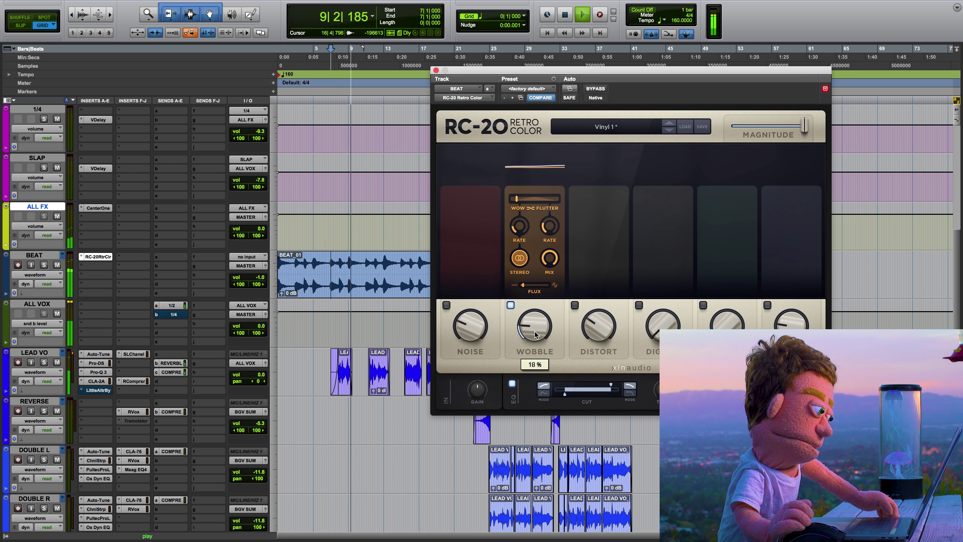
Stop playback and turn RC-20's Wobble amount down to its minimum.
key("space")
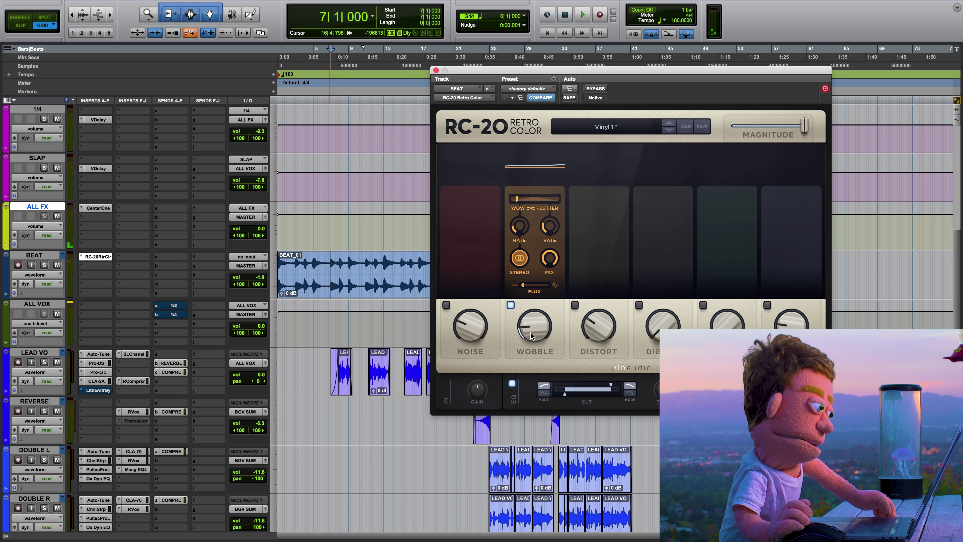
scroll(530, 335, "down", 1)
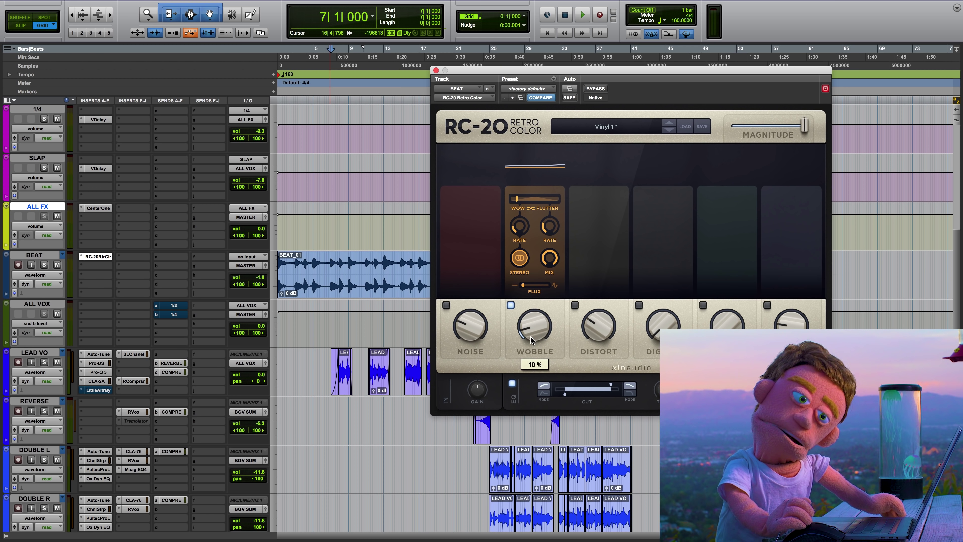
left_click_drag(531, 338, 531, 337)
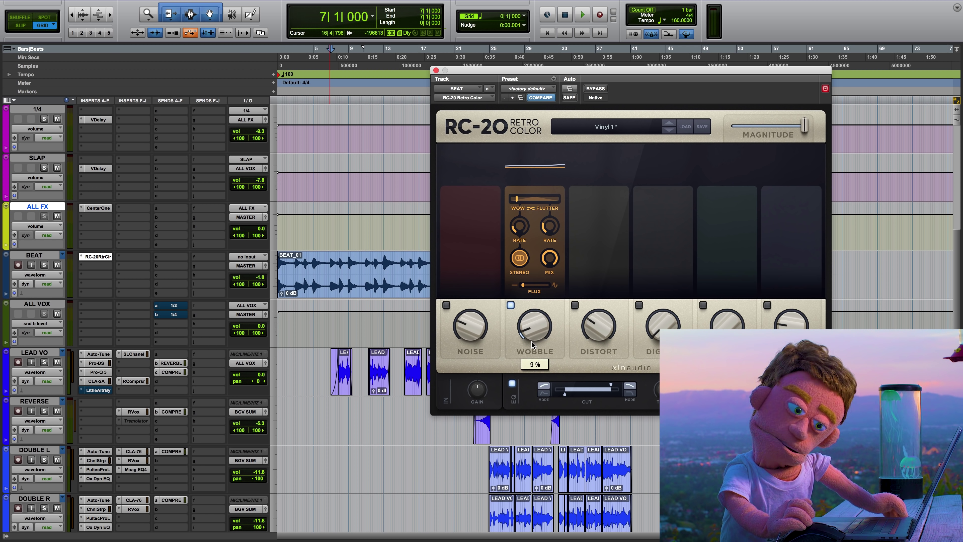
scroll(541, 366, "down", 4)
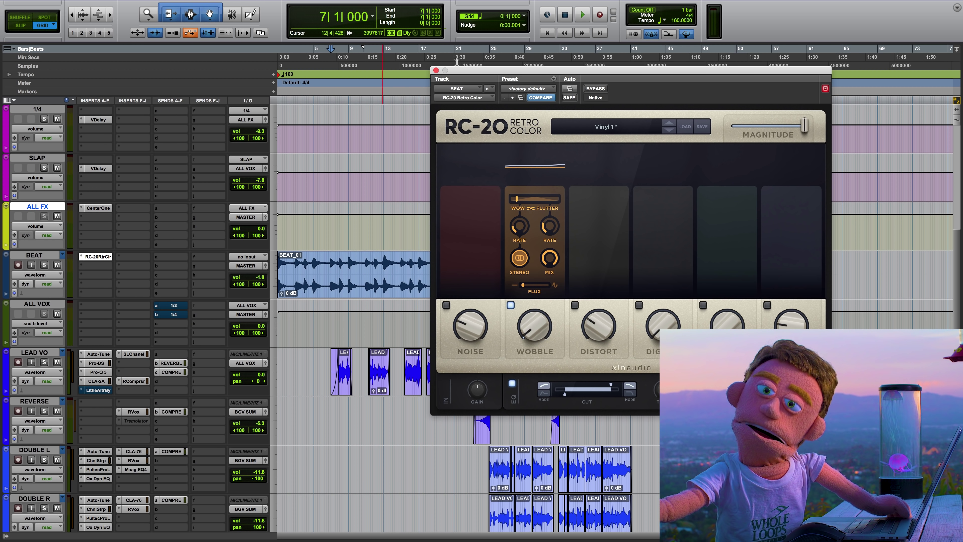
Move the RC-20 window clear of the BEAT clip and play the session from bar 25.
left_click_drag(477, 78, 744, 68)
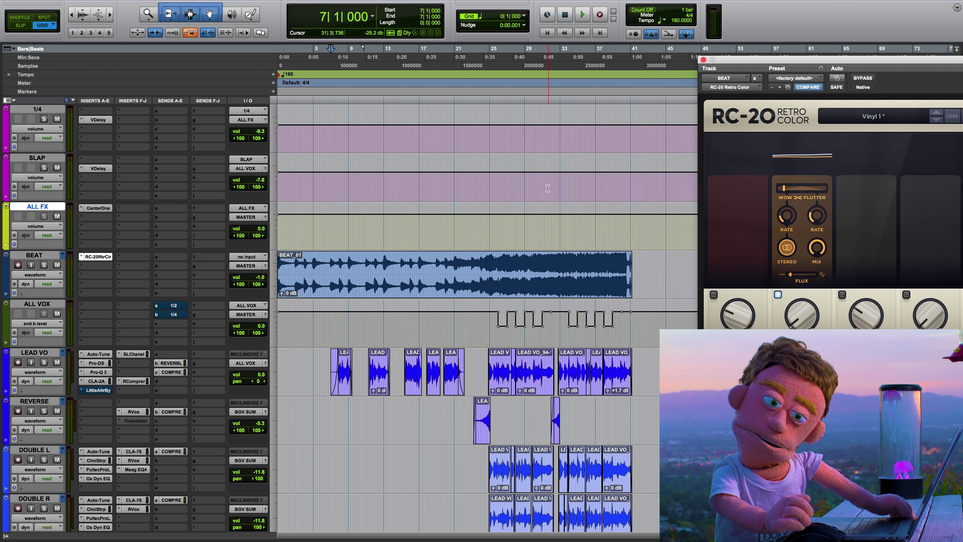
left_click_drag(492, 267, 487, 266)
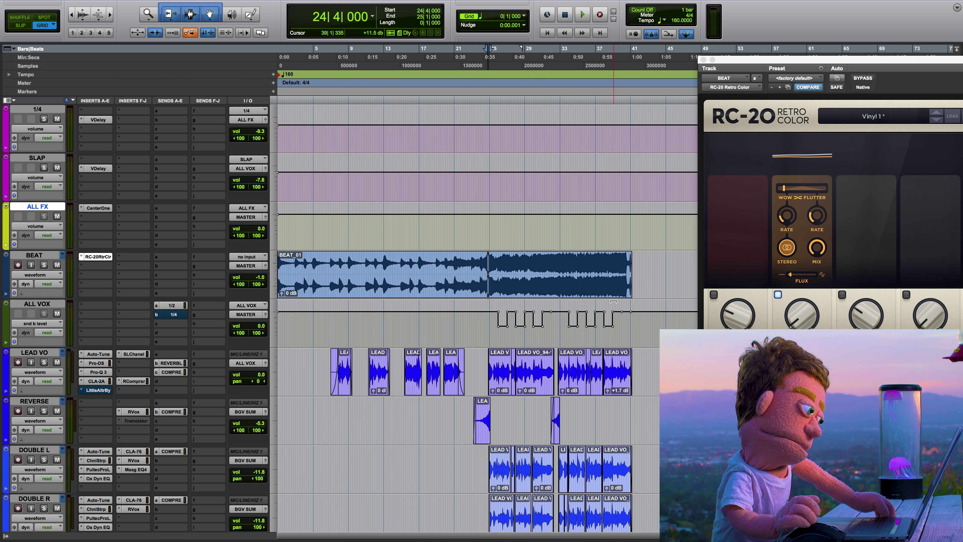
key("space")
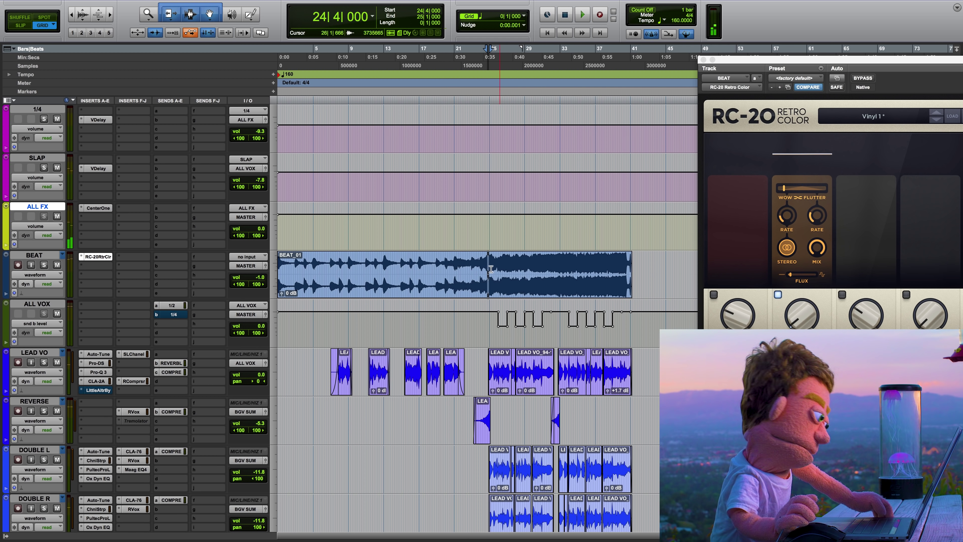
left_click(490, 268)
key("space")
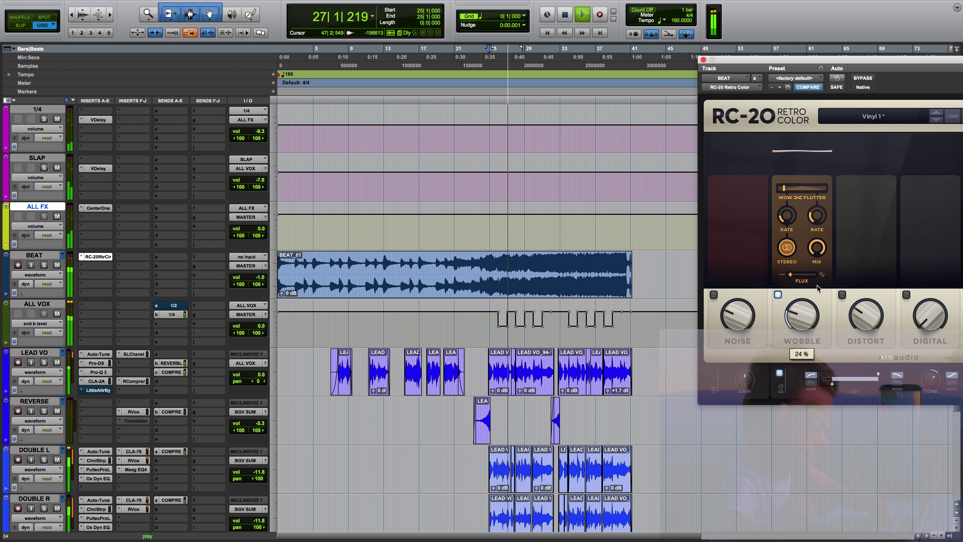
Turn RC-20's Wobble amount down to its minimum, then raise it to 10 %.
mouse_move(800, 317)
left_mouse_down()
mouse_move(797, 335)
mouse_move(808, 283)
mouse_move(793, 333)
left_mouse_up()
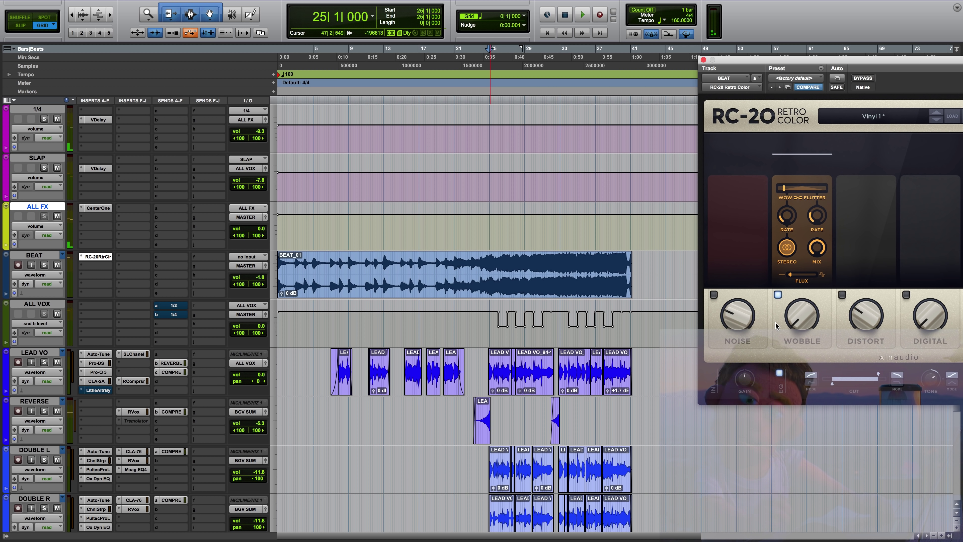
left_click_drag(800, 315, 797, 296)
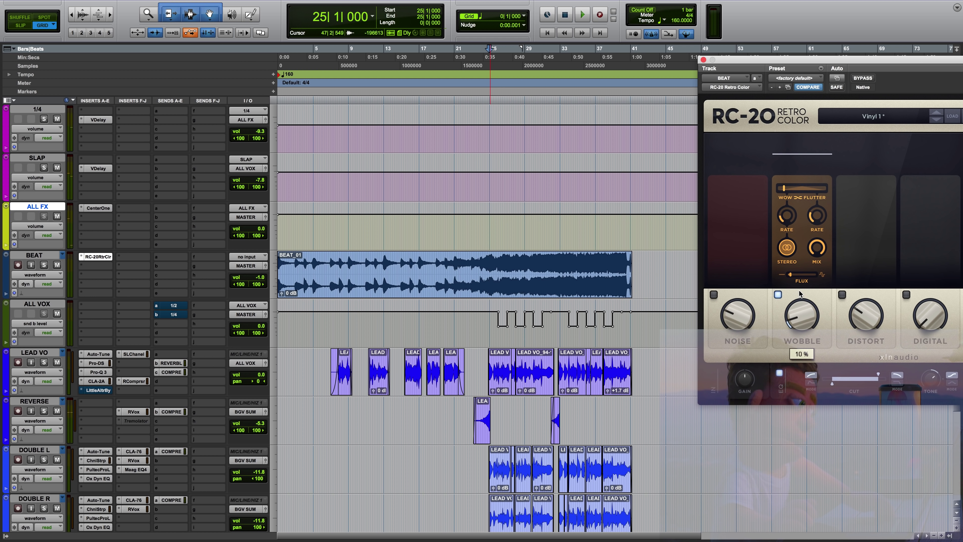